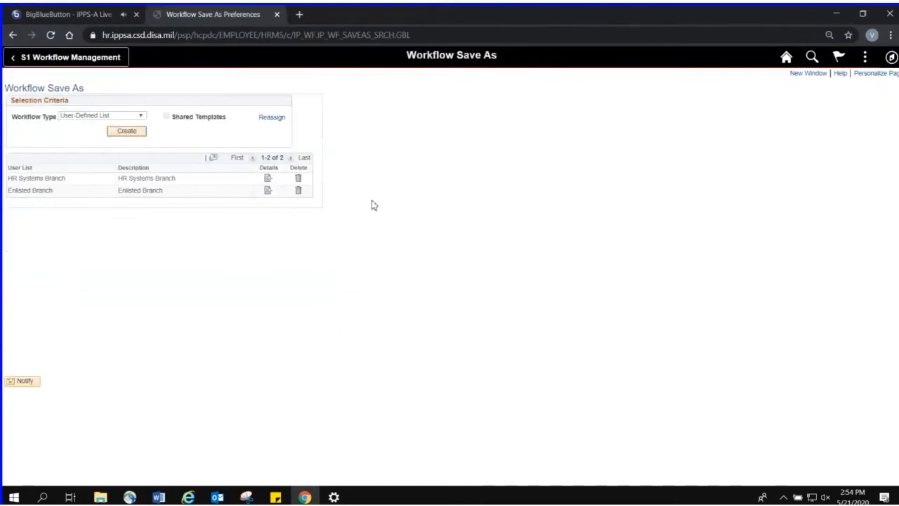
Open the Enlisted Branch user list, add a blank operator row and delete it, and close the list
{"action": "left_click", "coordinate": [268, 193]}
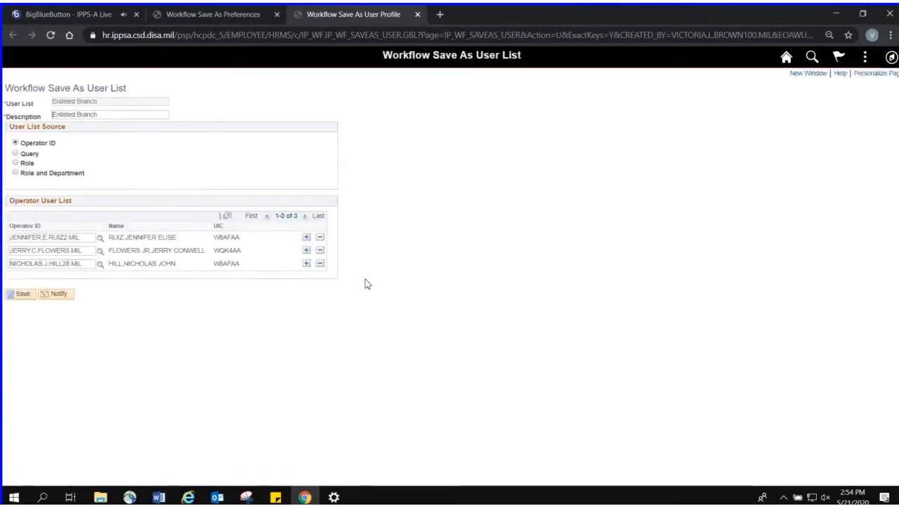
{"action": "left_click", "coordinate": [306, 264]}
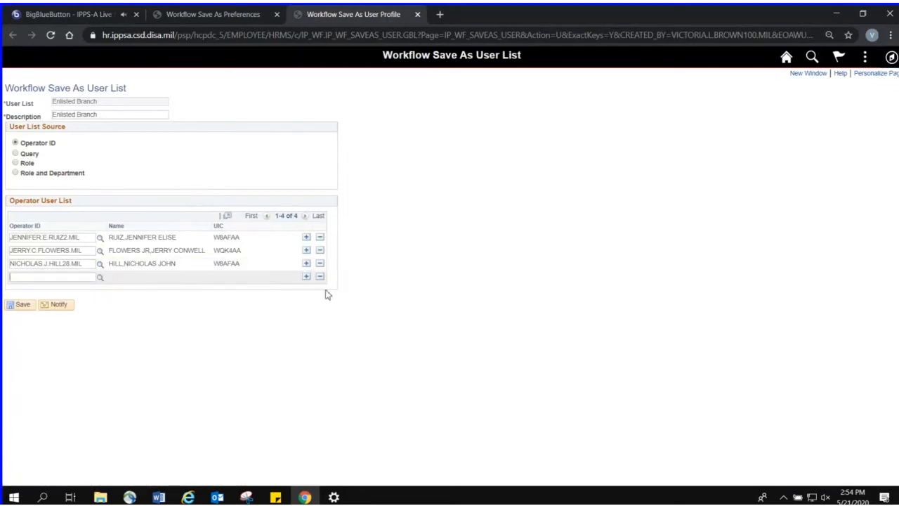
{"action": "left_click", "coordinate": [319, 277]}
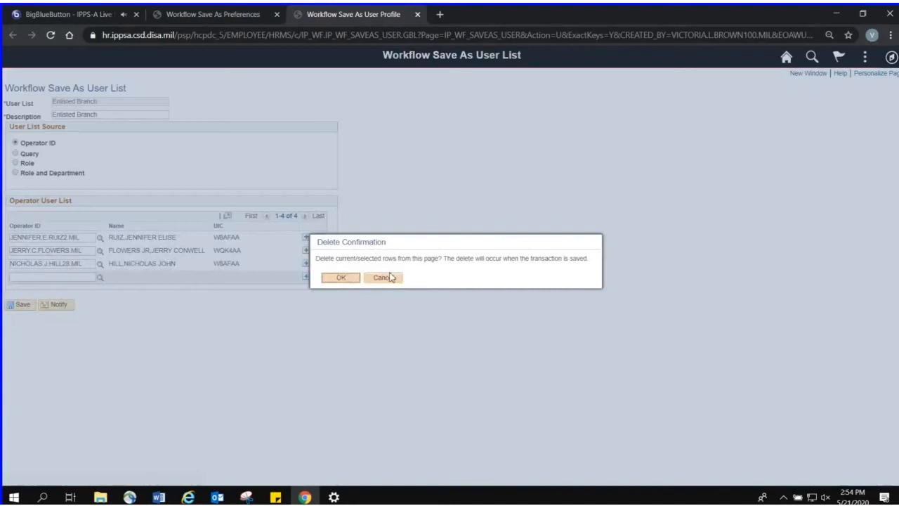
{"action": "left_click", "coordinate": [351, 280]}
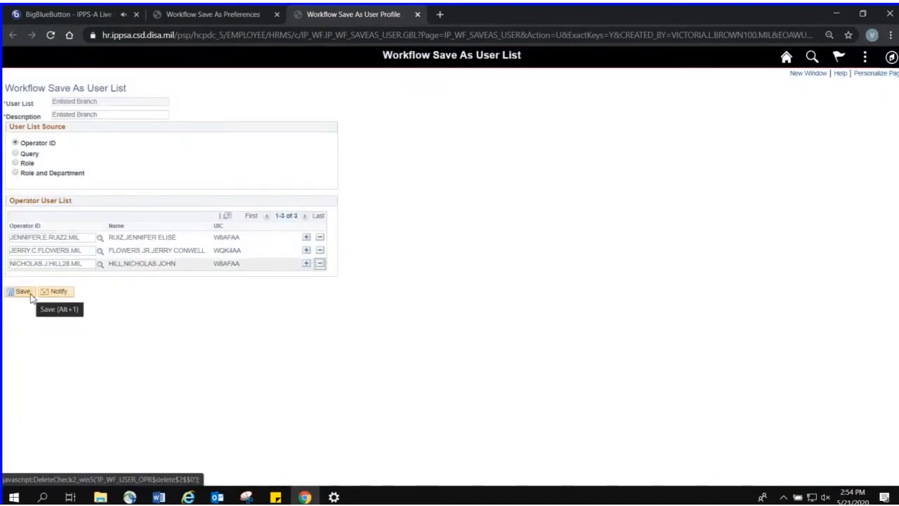
{"action": "left_click", "coordinate": [417, 15]}
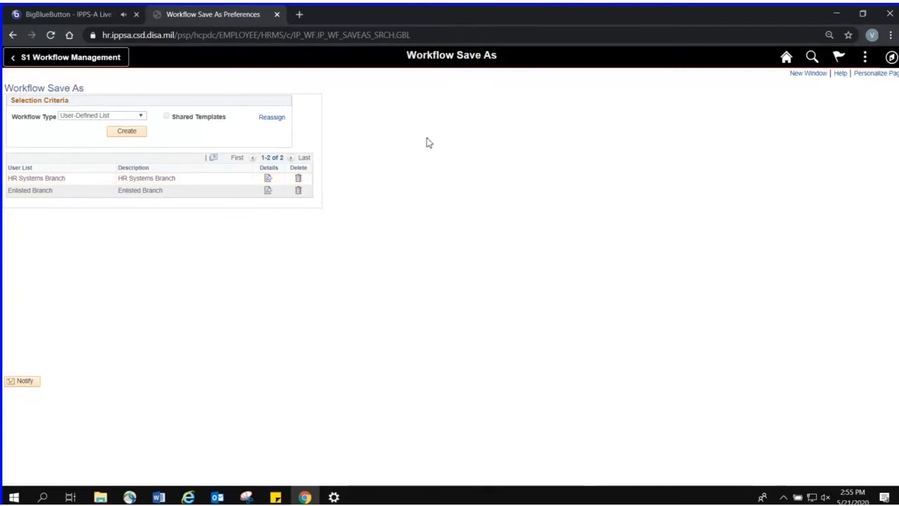
Set the workflow type to Workflow Template and start creating a new template
{"action": "left_click", "coordinate": [131, 117]}
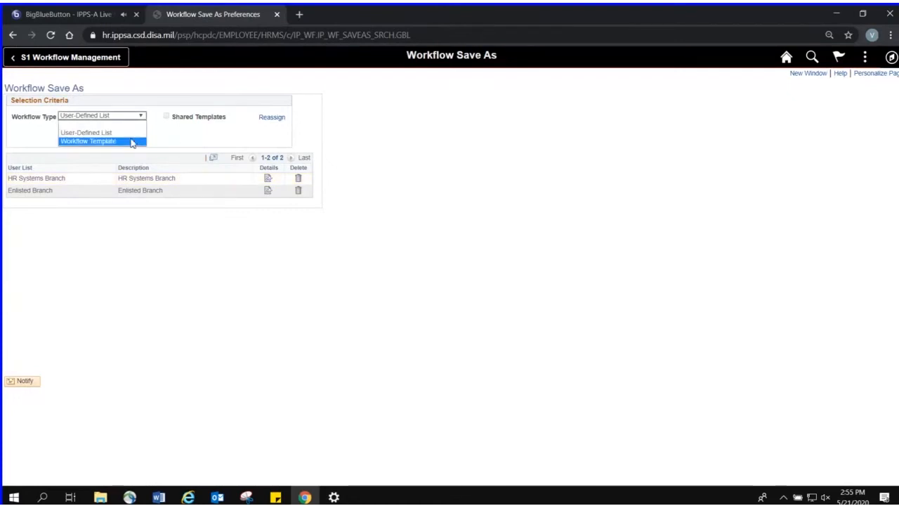
{"action": "left_click", "coordinate": [131, 142]}
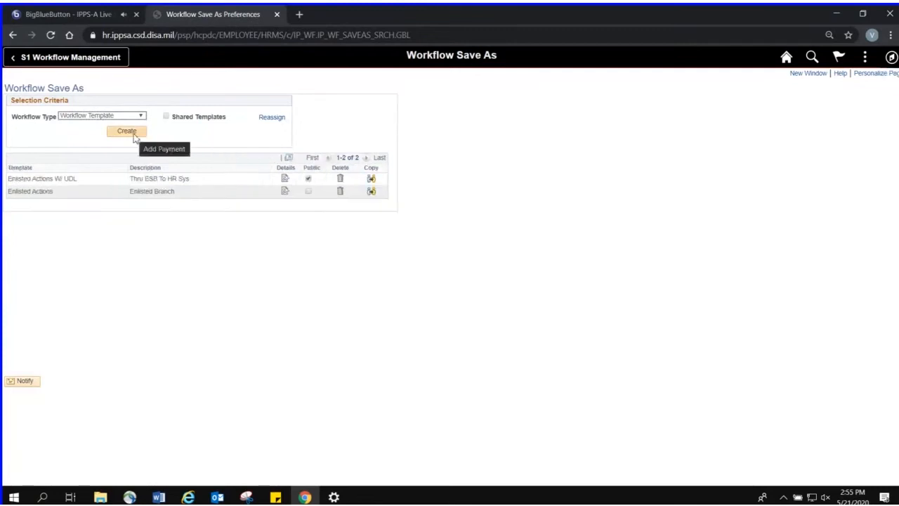
{"action": "left_click", "coordinate": [127, 134]}
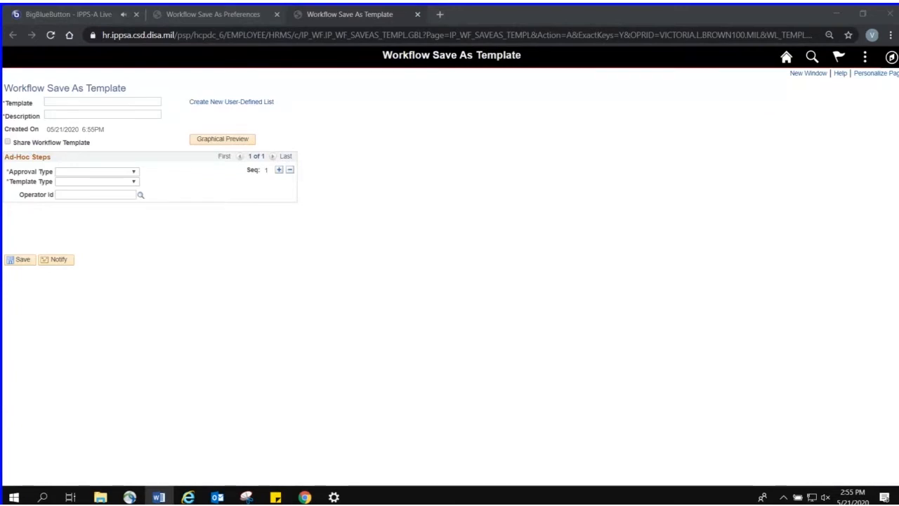
Name the new template enlisted actions and describe it as enlisted branch
{"action": "left_click", "coordinate": [125, 104]}
{"action": "type", "text": "enlisted actions"}
{"action": "key", "text": "alt+Tab"}
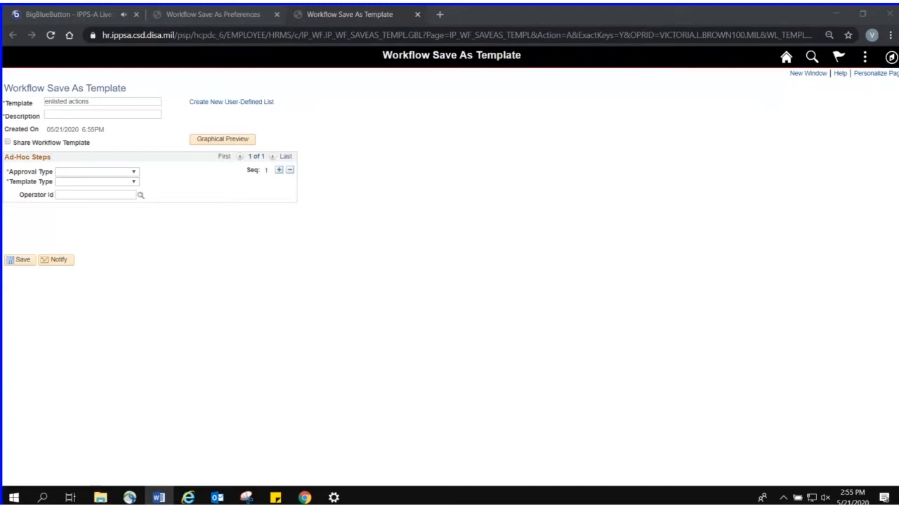
{"action": "left_click", "coordinate": [152, 109]}
{"action": "left_click", "coordinate": [153, 116]}
{"action": "type", "text": "enlisted branch"}
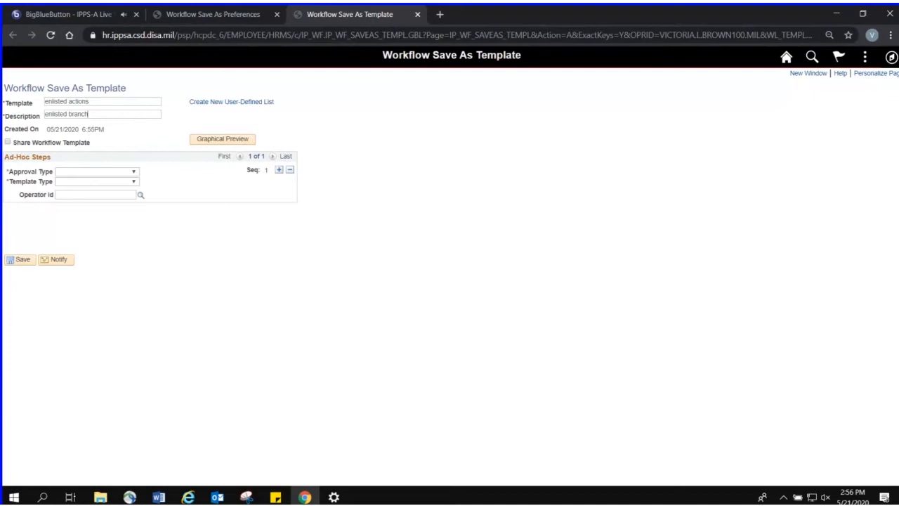
Review the approval type and template type choices for the first ad-hoc step, and close the template without saving
{"action": "left_click", "coordinate": [136, 173]}
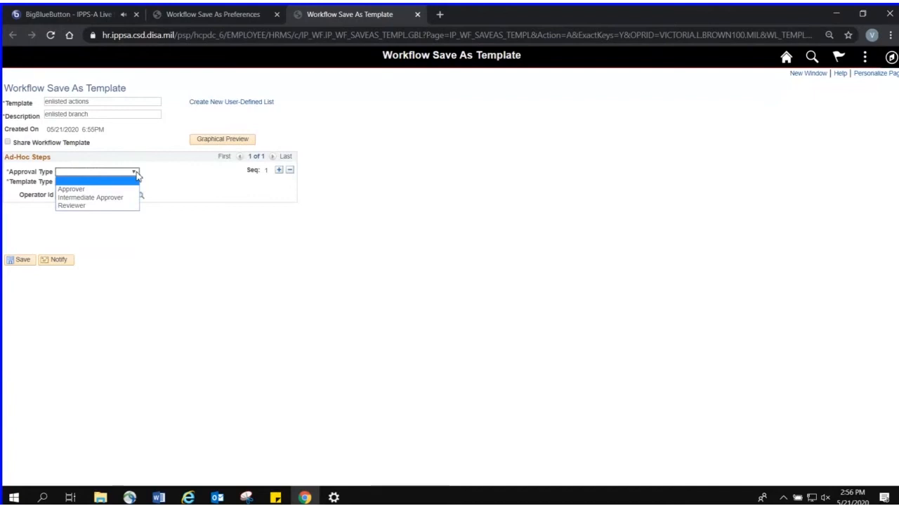
{"action": "left_click", "coordinate": [197, 250]}
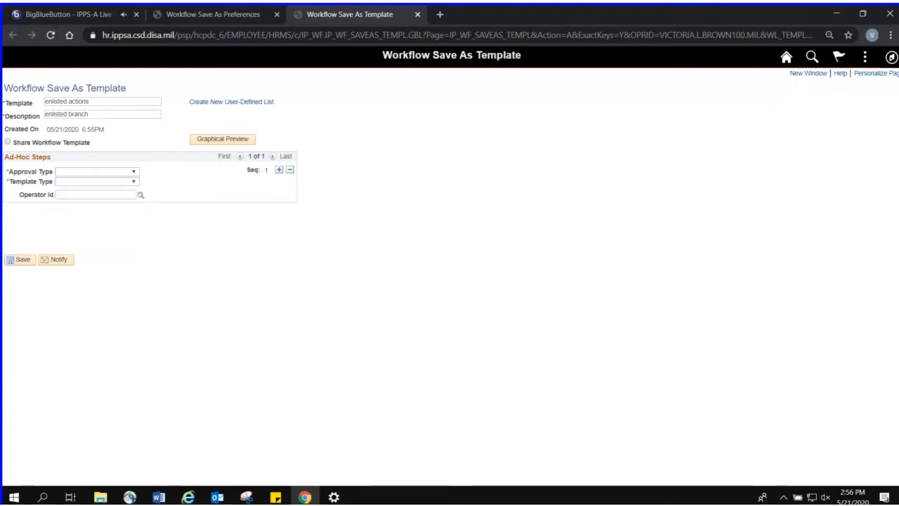
{"action": "left_click", "coordinate": [125, 183]}
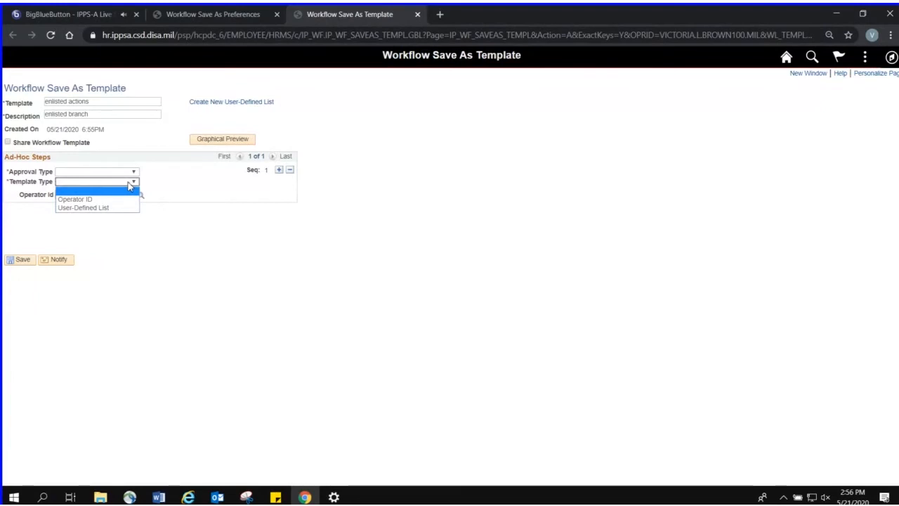
{"action": "left_click", "coordinate": [263, 227]}
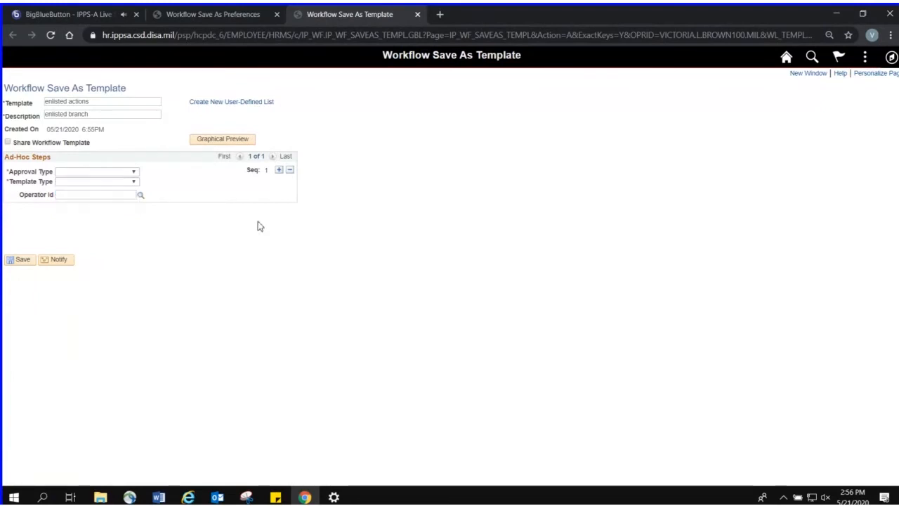
{"action": "left_click", "coordinate": [418, 15]}
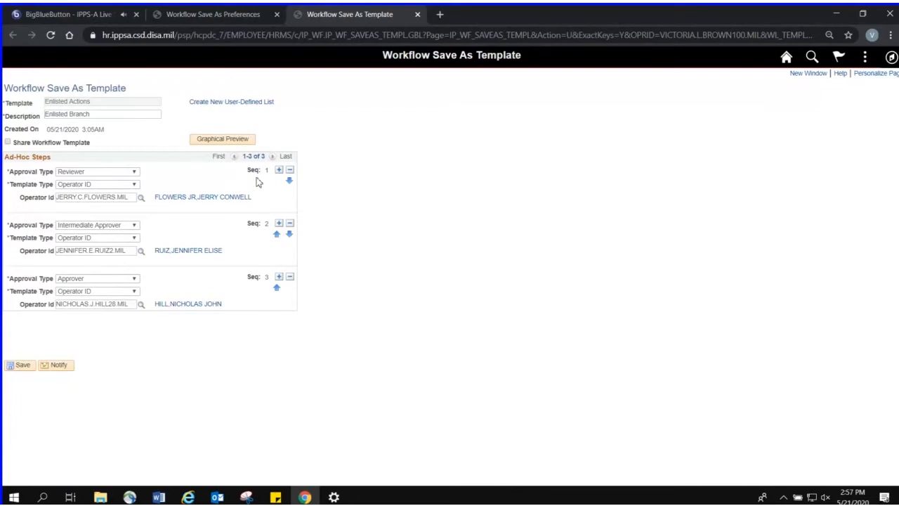
View the graphical preview of the Enlisted Actions template's approval process and close it
{"action": "left_click", "coordinate": [244, 141]}
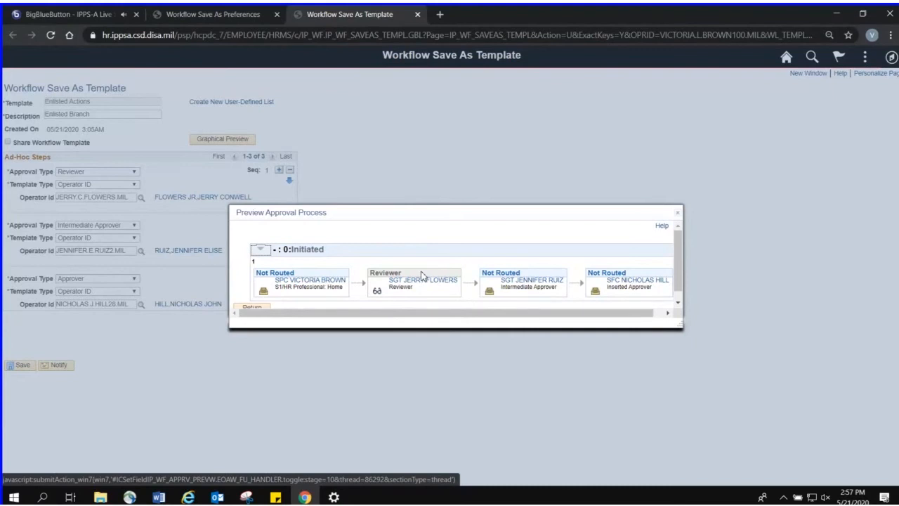
{"action": "left_click", "coordinate": [678, 212]}
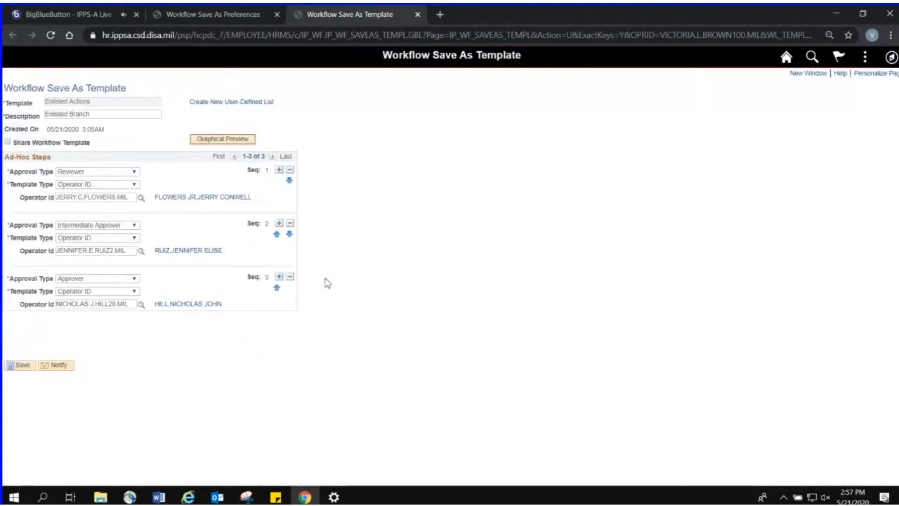
Swap the last two approval steps and restore their order, mark Enlisted Actions as shared, and close it without saving
{"action": "left_click", "coordinate": [278, 290]}
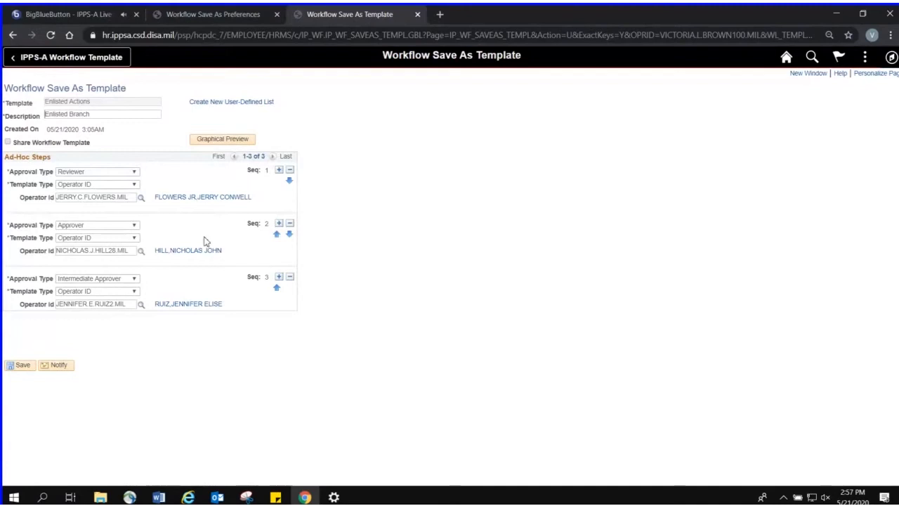
{"action": "left_click", "coordinate": [278, 290]}
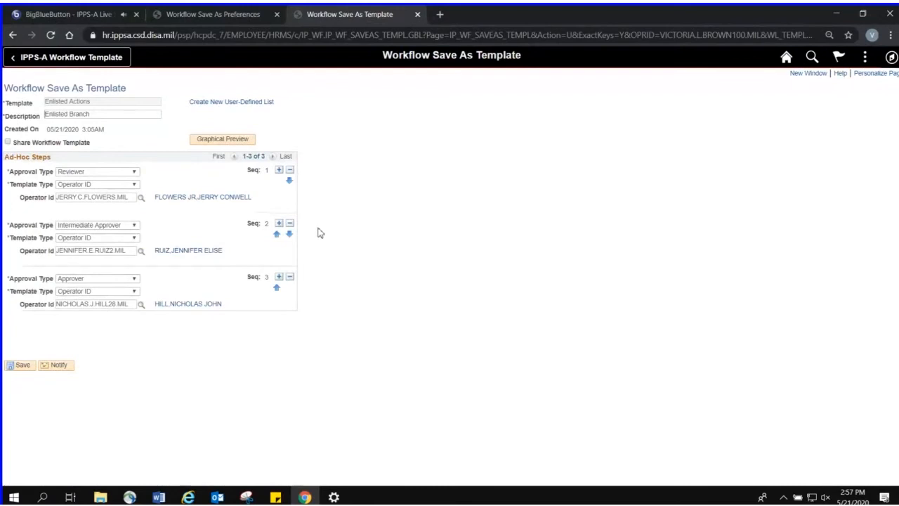
{"action": "left_click", "coordinate": [61, 144]}
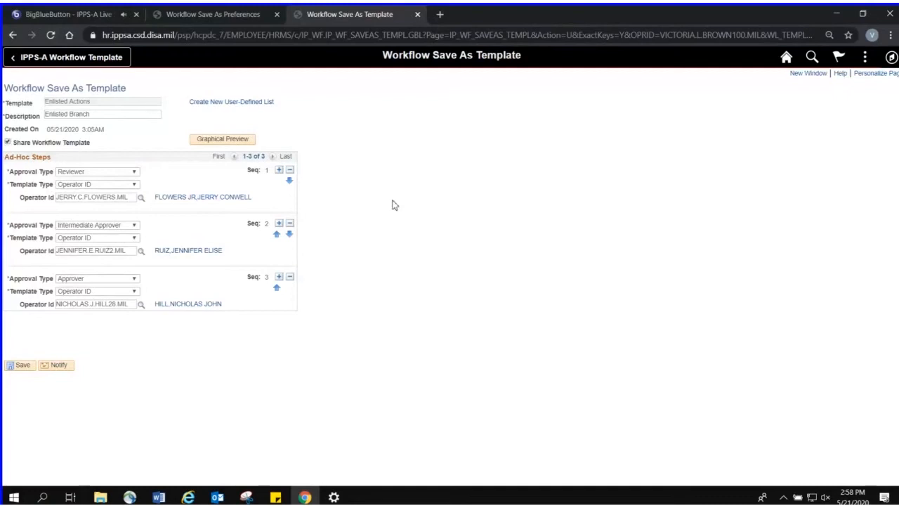
{"action": "left_click", "coordinate": [417, 14]}
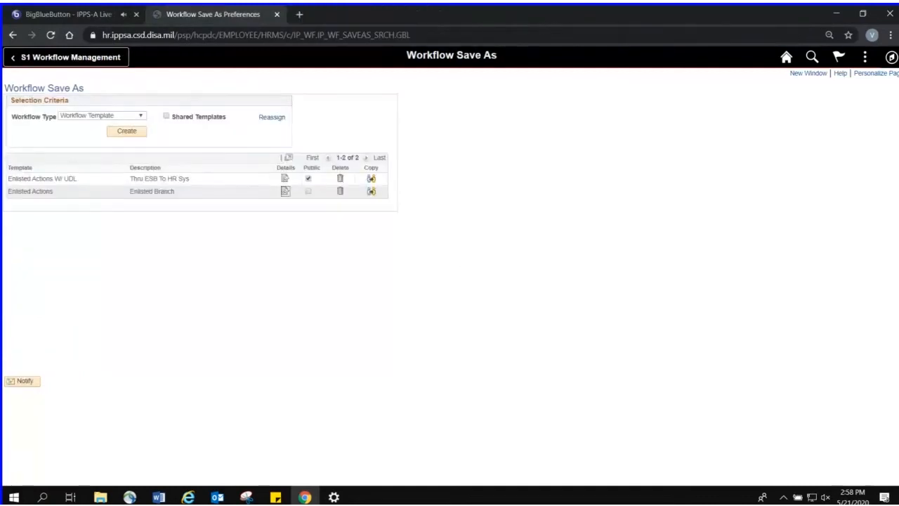
Open the Enlisted Actions W/ UDL template, view its graphical approval preview, and close the template
{"action": "key", "text": "alt+Tab"}
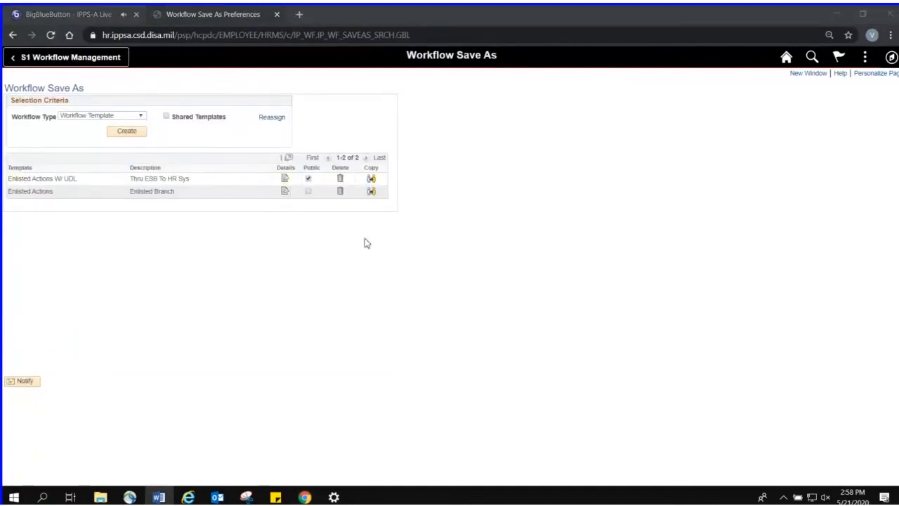
{"action": "left_click", "coordinate": [286, 181]}
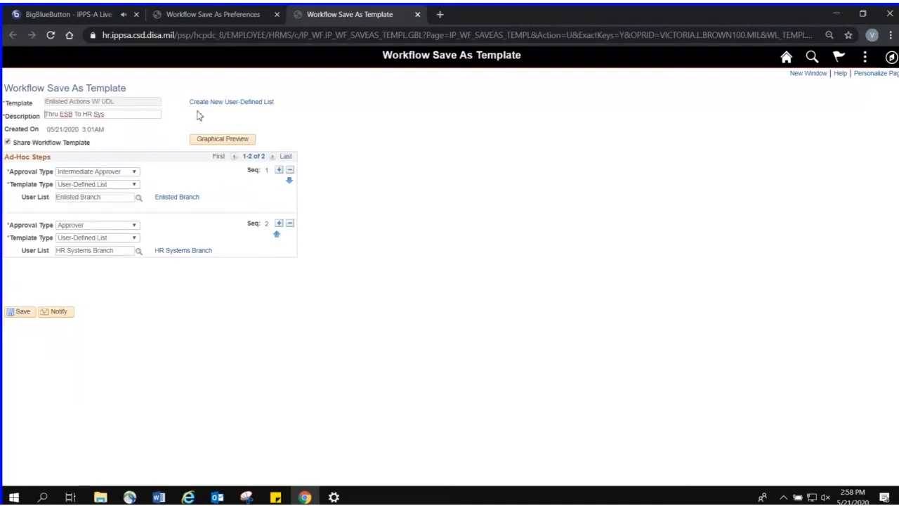
{"action": "left_click", "coordinate": [202, 138]}
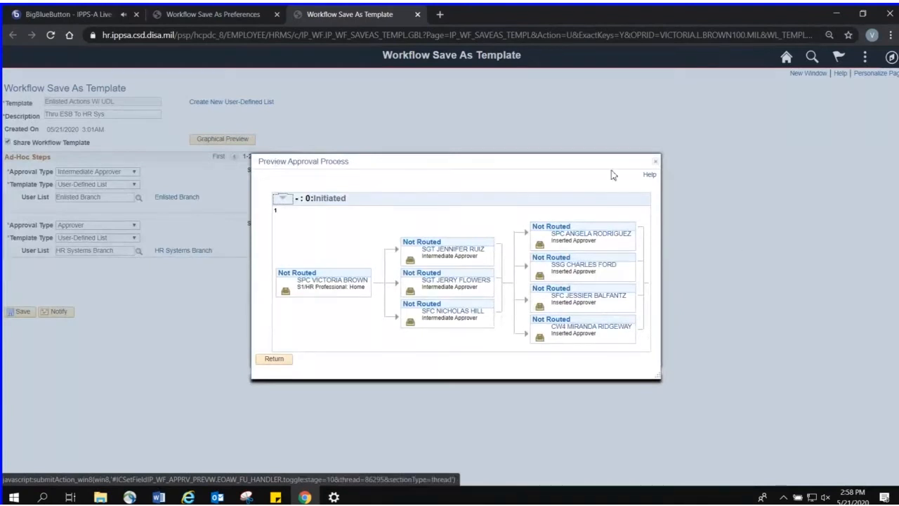
{"action": "left_click", "coordinate": [657, 164]}
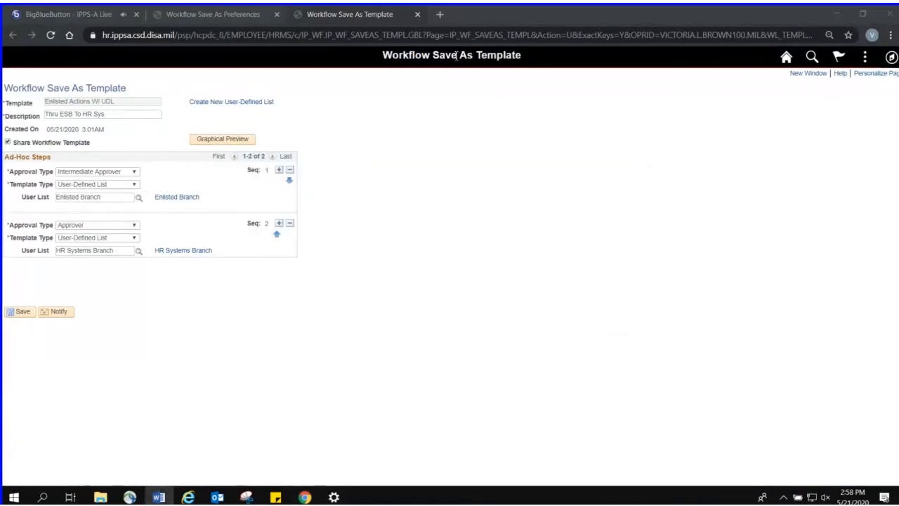
{"action": "left_click", "coordinate": [417, 14]}
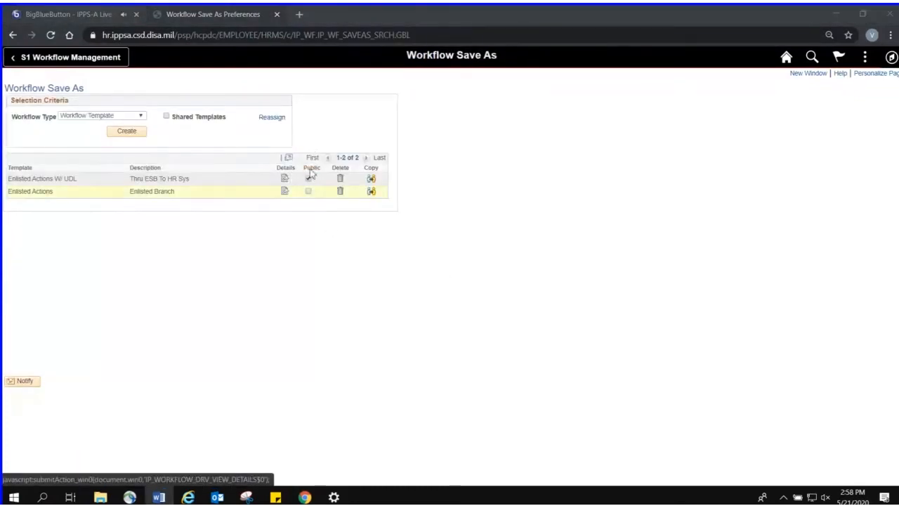
Show the saved user-defined lists and switch the workflow type back to Workflow Template
{"action": "left_click", "coordinate": [140, 116]}
{"action": "left_click", "coordinate": [138, 130]}
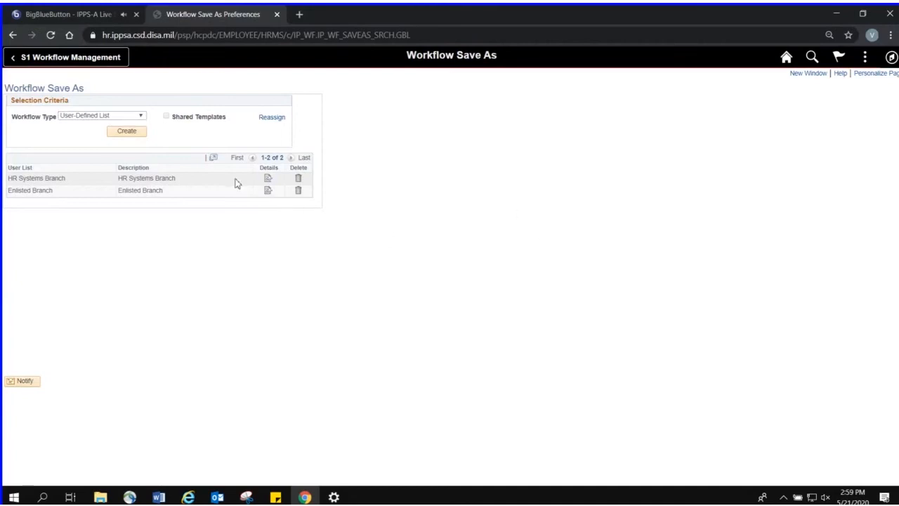
{"action": "left_click", "coordinate": [139, 117]}
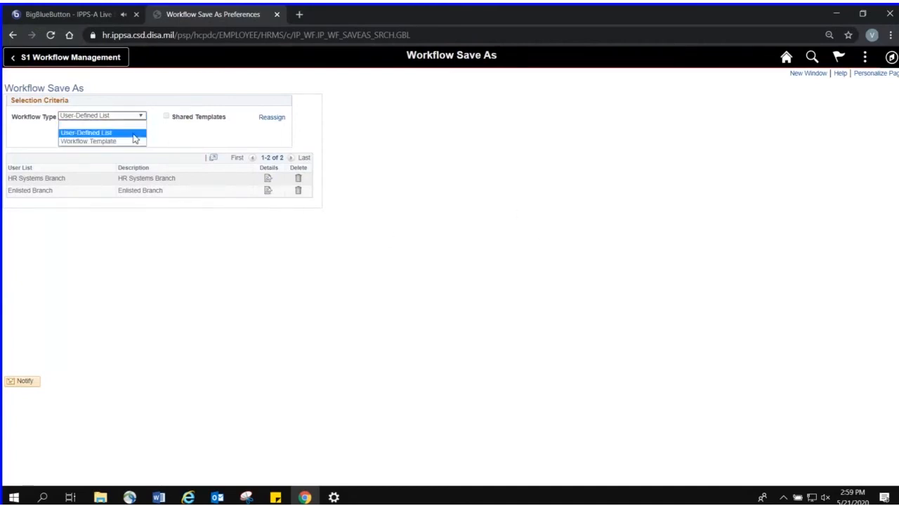
{"action": "left_click", "coordinate": [134, 141]}
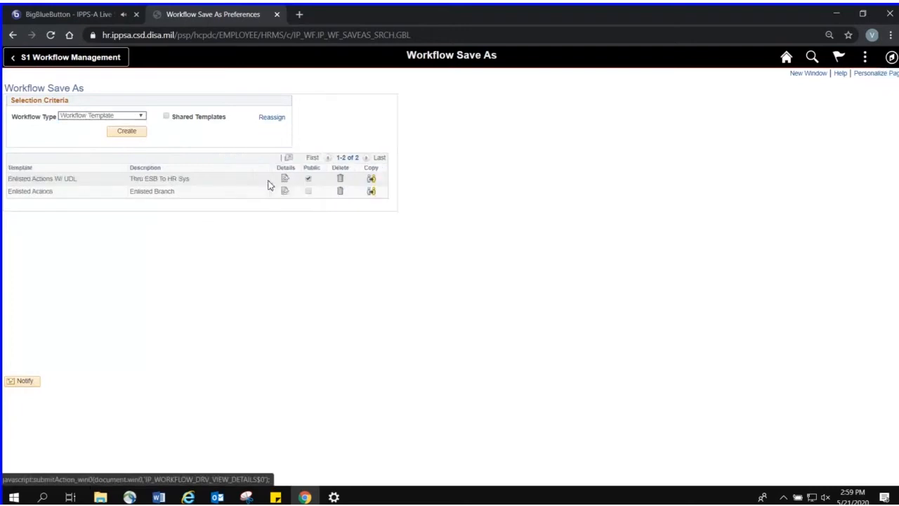
View the details of the Enlisted Actions template and return to the template list
{"action": "left_click", "coordinate": [285, 192]}
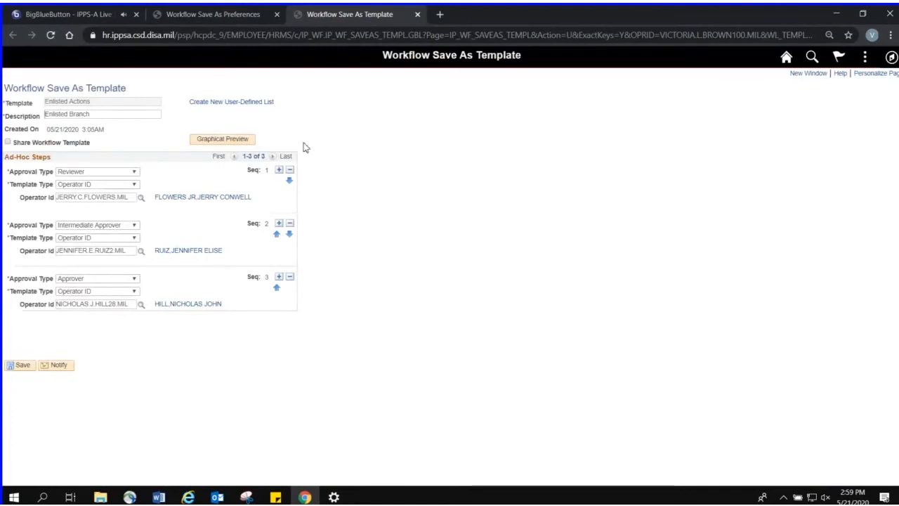
{"action": "left_click", "coordinate": [216, 15]}
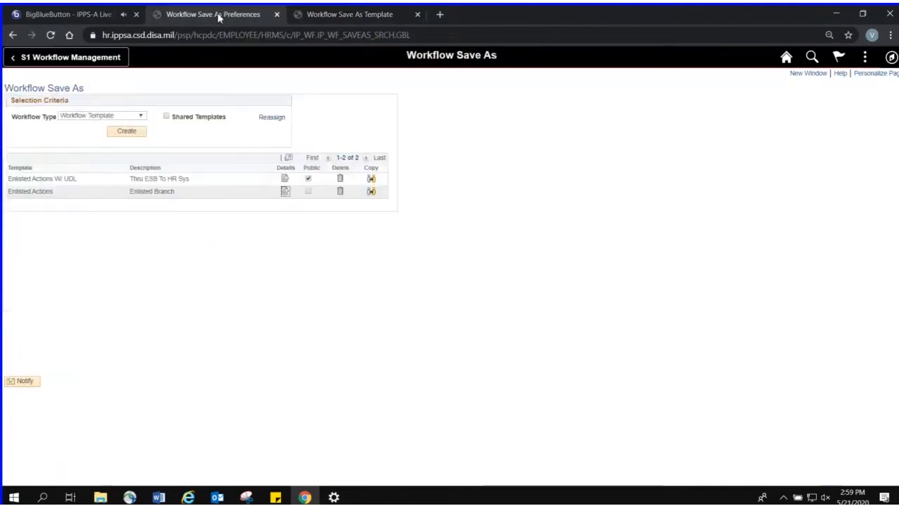
Copy the Enlisted Actions template by importing it as Enlisted Actions NEW NAME, and return to the template list
{"action": "left_click", "coordinate": [372, 193]}
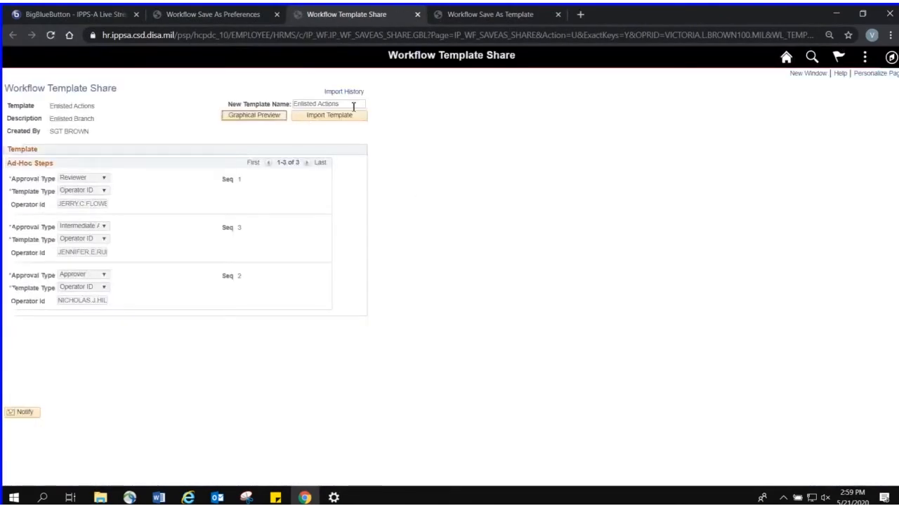
{"action": "left_click", "coordinate": [354, 106]}
{"action": "type", "text": "NEW N"}
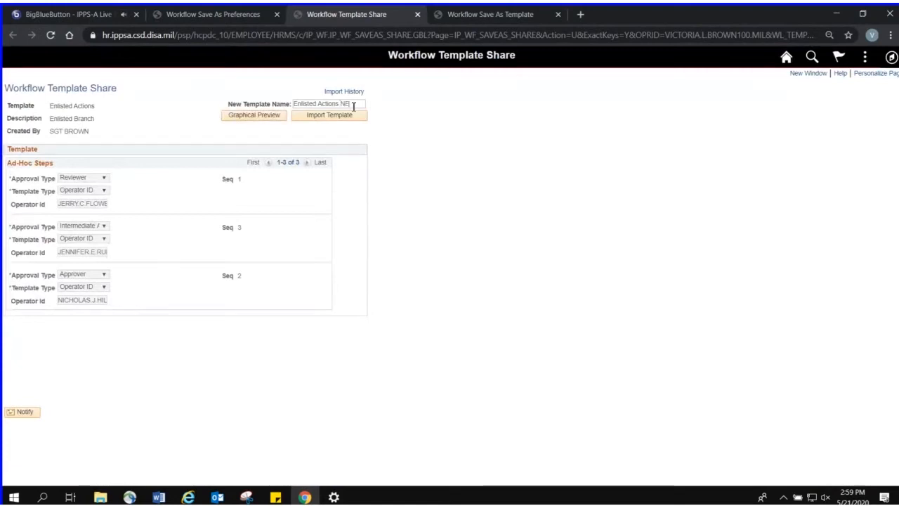
{"action": "type", "text": "AME"}
{"action": "left_click", "coordinate": [361, 118]}
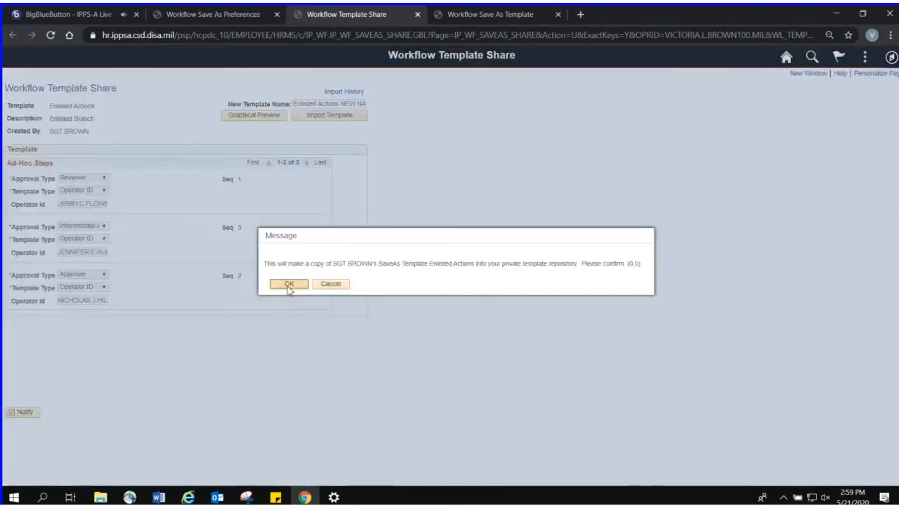
{"action": "left_click", "coordinate": [288, 284]}
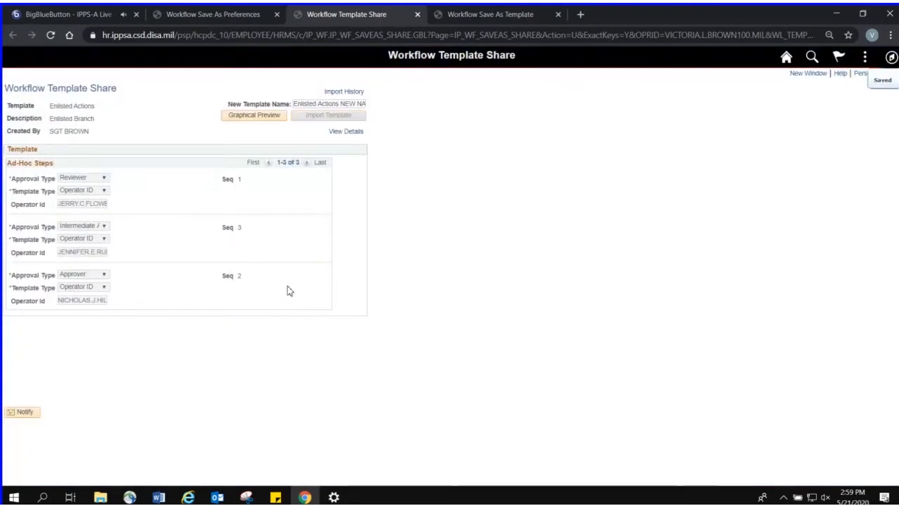
{"action": "left_click", "coordinate": [243, 16]}
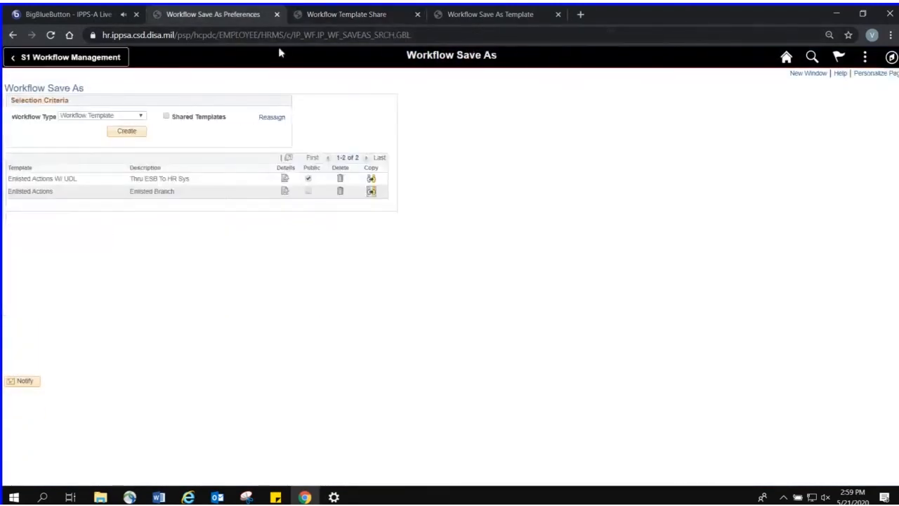
Refresh the template list and delete the Enlisted Actions NEW NAME template
{"action": "left_click", "coordinate": [52, 35]}
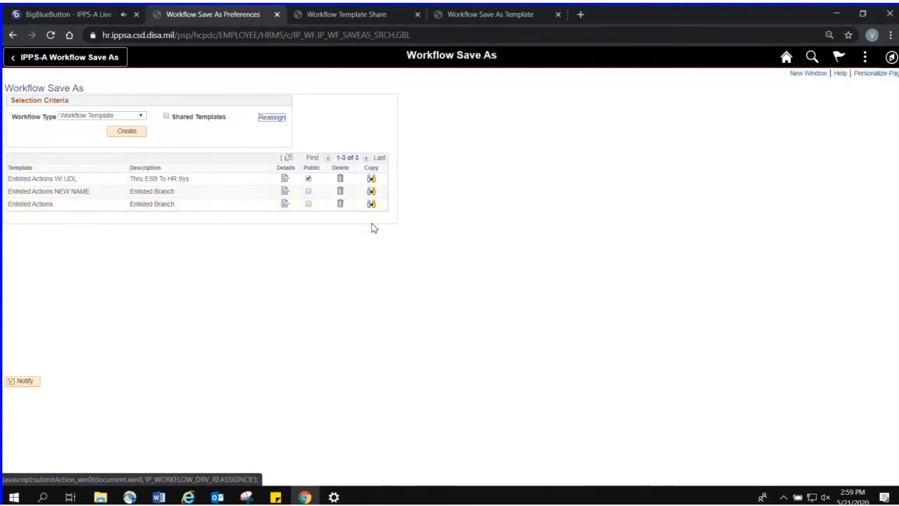
{"action": "left_click", "coordinate": [340, 191]}
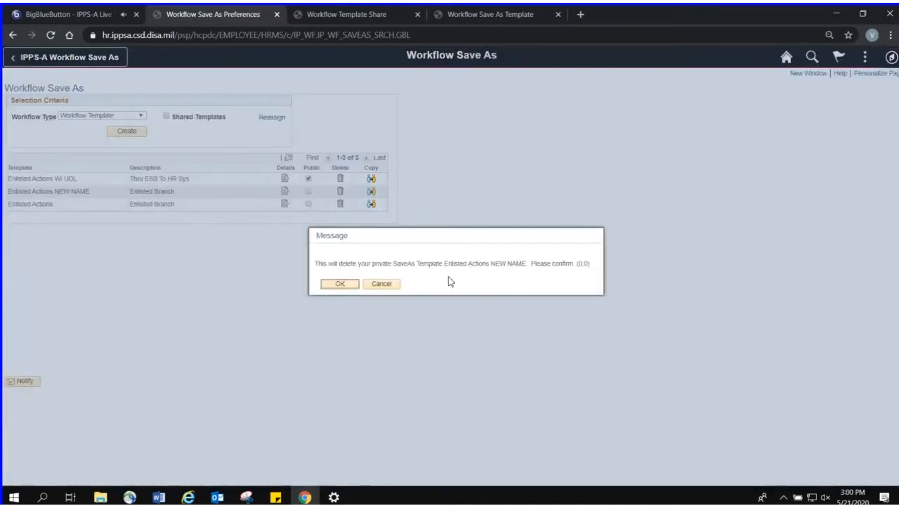
{"action": "left_click", "coordinate": [342, 283]}
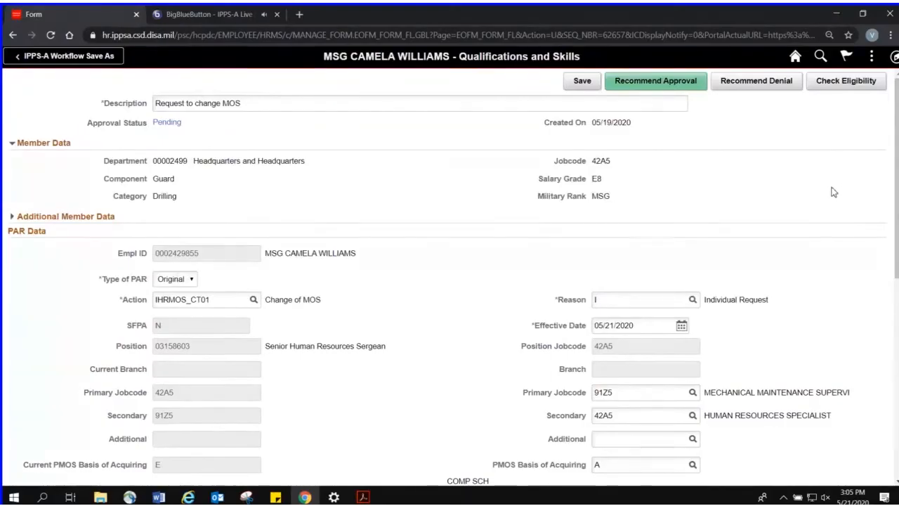
Check the pending action notifications, review the MOS change request's member and PAR data, and open its approval chain
{"action": "left_click", "coordinate": [845, 59]}
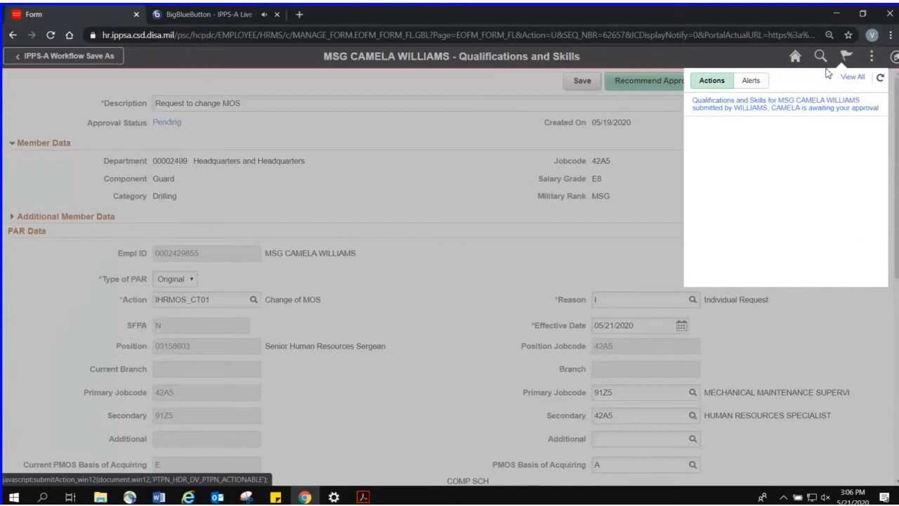
{"action": "left_click", "coordinate": [561, 146]}
{"action": "scroll", "coordinate": [686, 174], "scroll_direction": "down", "scroll_amount": 1}
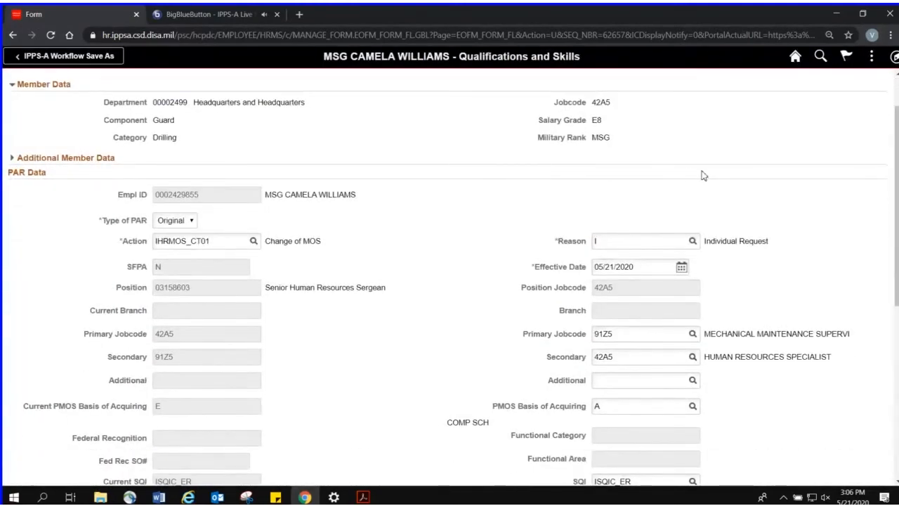
{"action": "scroll", "coordinate": [703, 176], "scroll_direction": "down", "scroll_amount": 1}
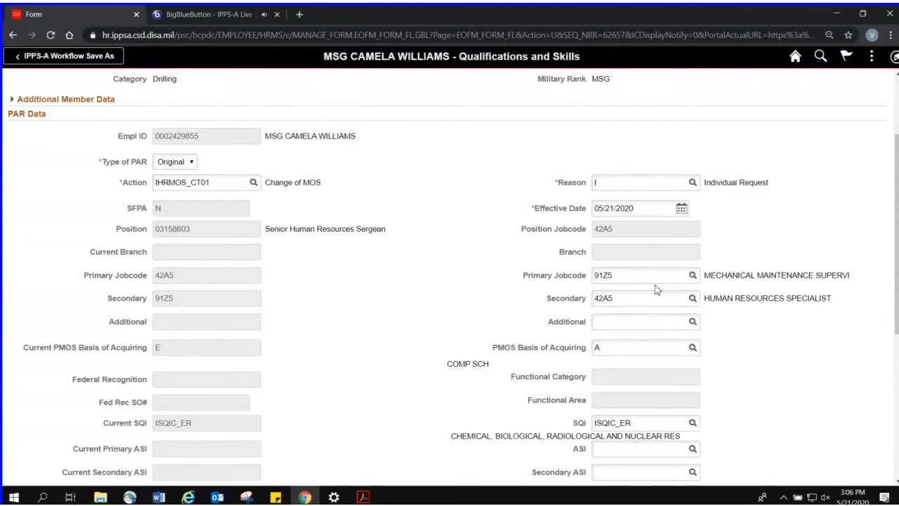
{"action": "scroll", "coordinate": [656, 290], "scroll_direction": "up", "scroll_amount": 3}
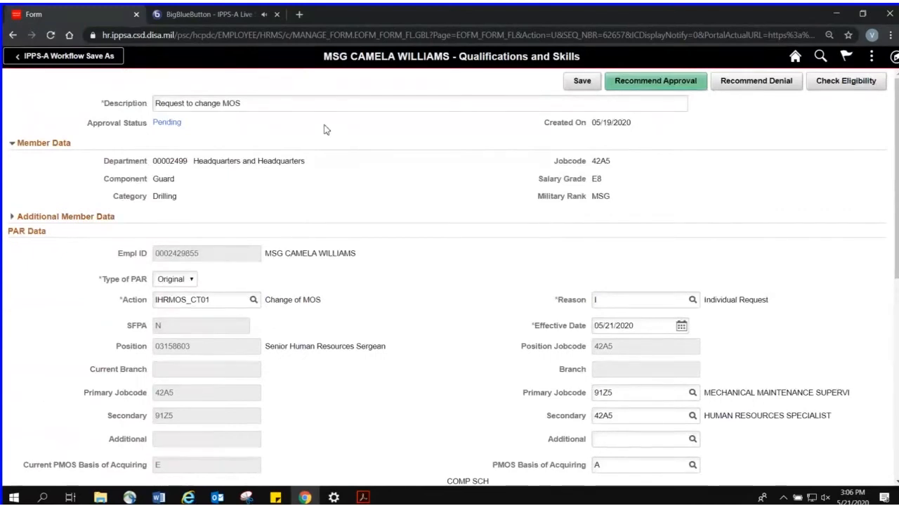
{"action": "scroll", "coordinate": [538, 178], "scroll_direction": "down", "scroll_amount": 1}
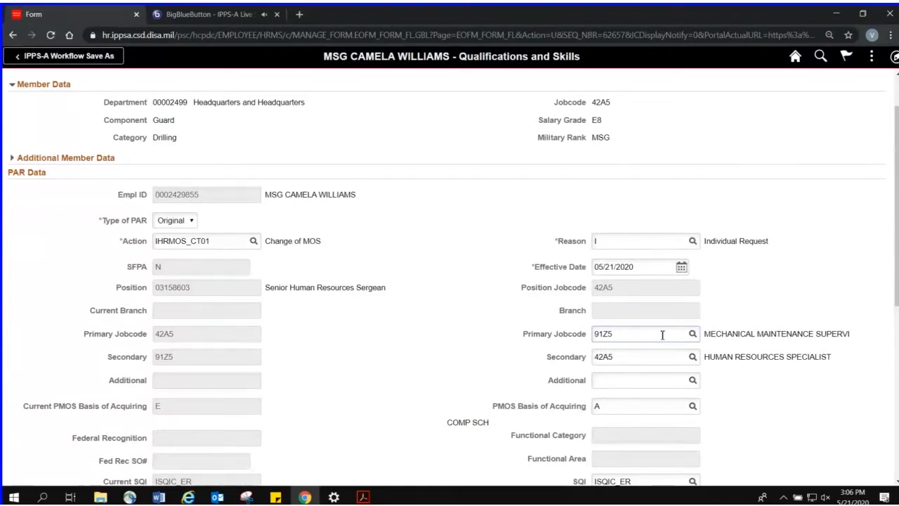
{"action": "scroll", "coordinate": [657, 332], "scroll_direction": "down", "scroll_amount": 3}
{"action": "scroll", "coordinate": [664, 335], "scroll_direction": "down", "scroll_amount": 1}
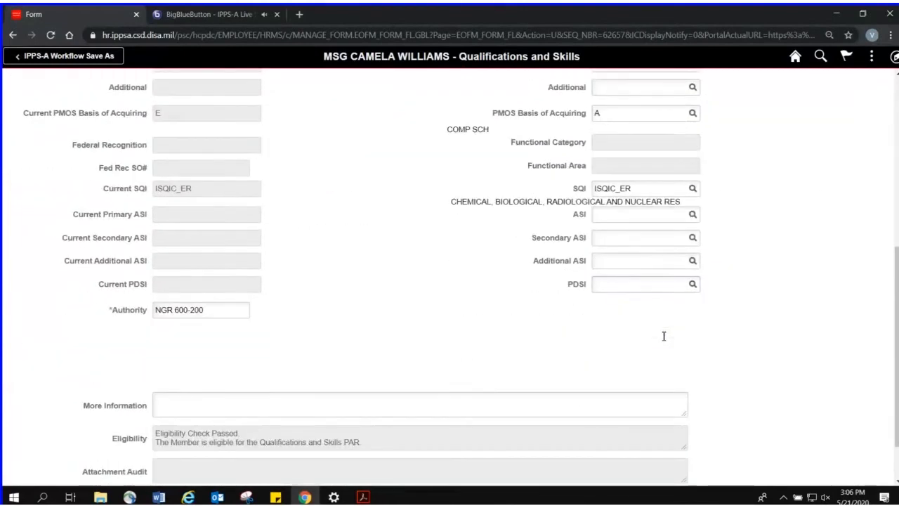
{"action": "scroll", "coordinate": [664, 342], "scroll_direction": "up", "scroll_amount": 5}
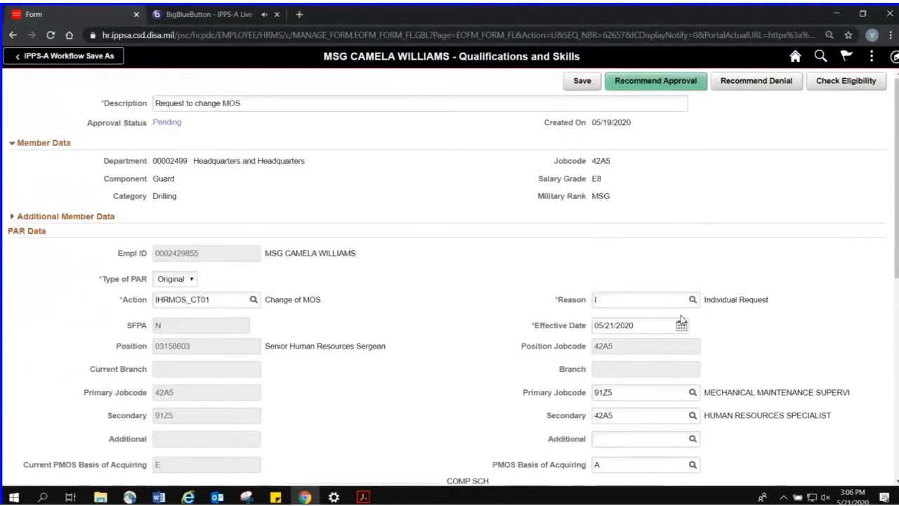
{"action": "left_click", "coordinate": [169, 122]}
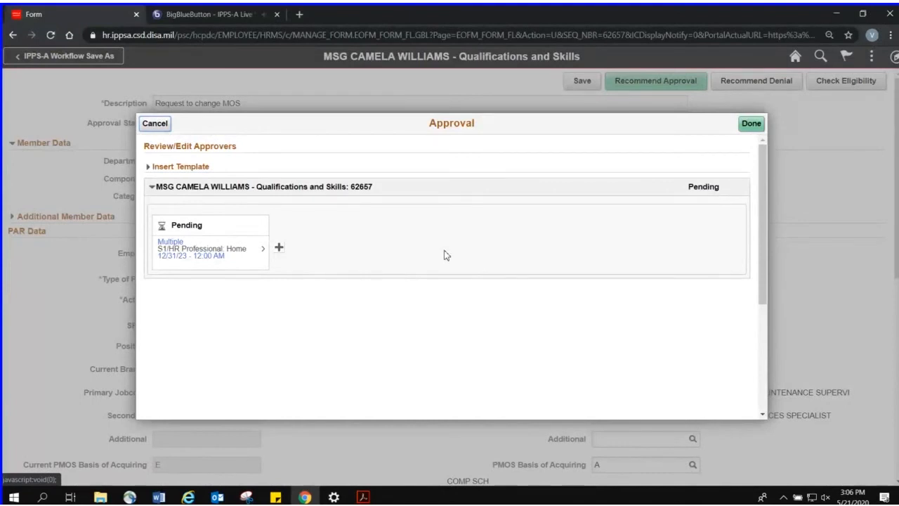
Insert the Enlisted Branch user list as an Approver after the S1/HR Professional step in the approval chain
{"action": "left_click", "coordinate": [278, 247]}
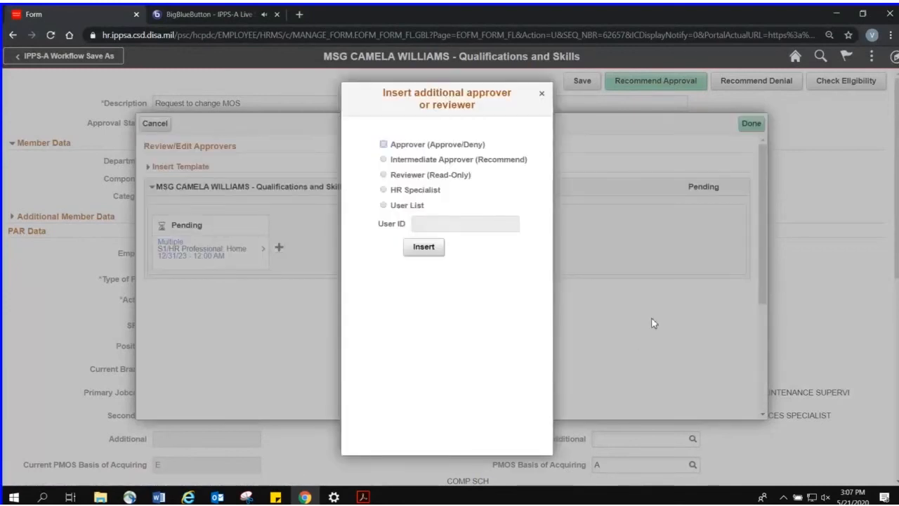
{"action": "left_click", "coordinate": [416, 208]}
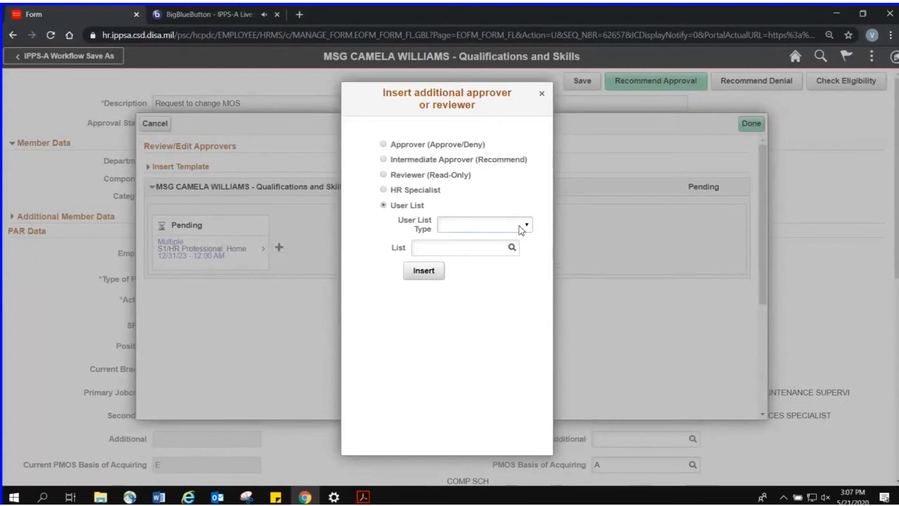
{"action": "left_click", "coordinate": [521, 226]}
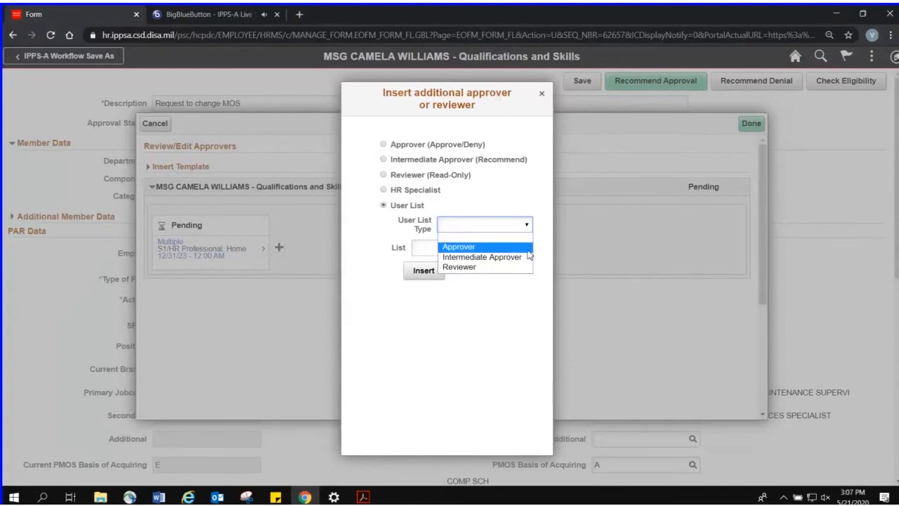
{"action": "left_click", "coordinate": [524, 250]}
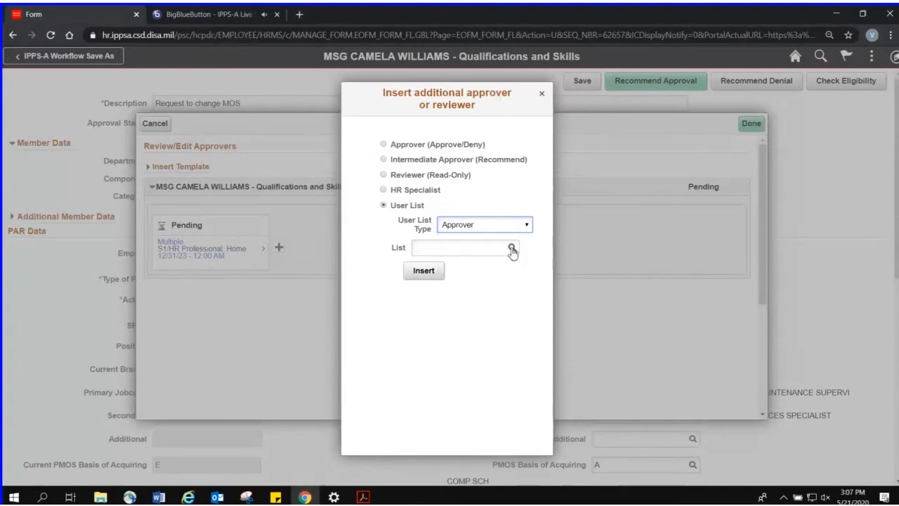
{"action": "left_click", "coordinate": [511, 249]}
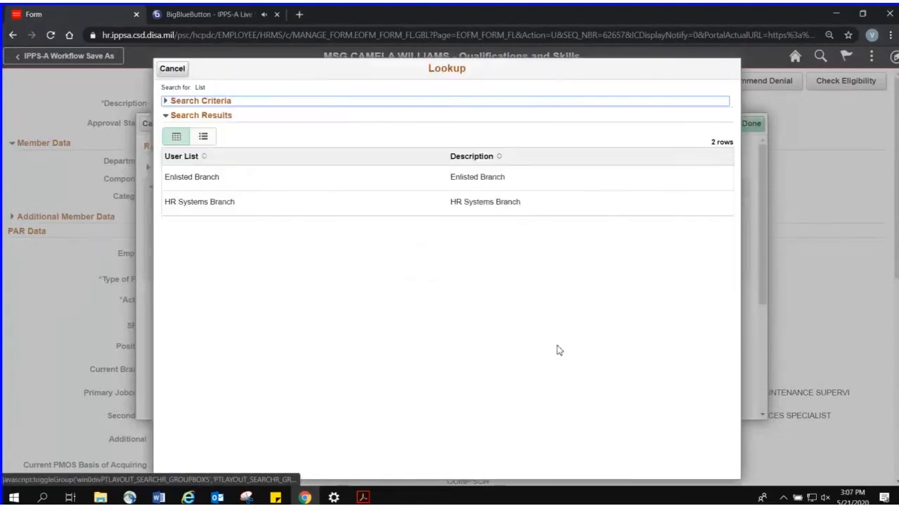
{"action": "left_click", "coordinate": [554, 182]}
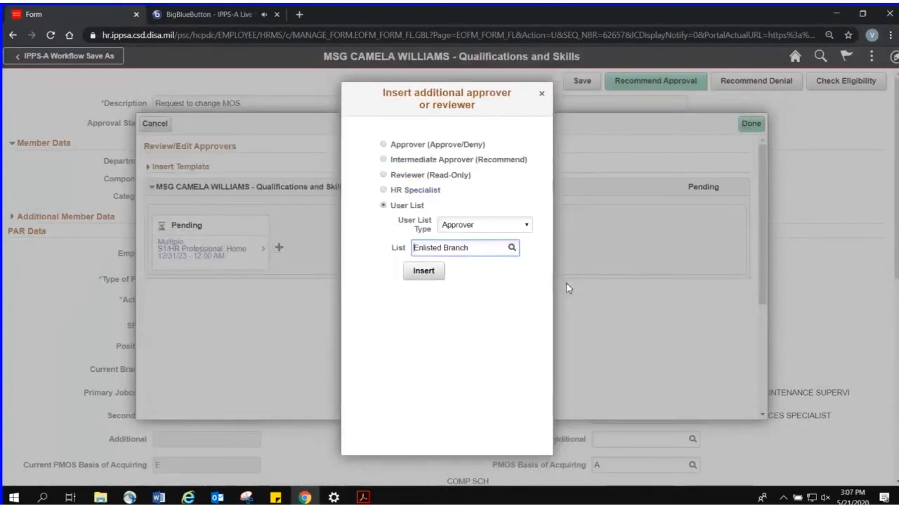
{"action": "left_click", "coordinate": [434, 271]}
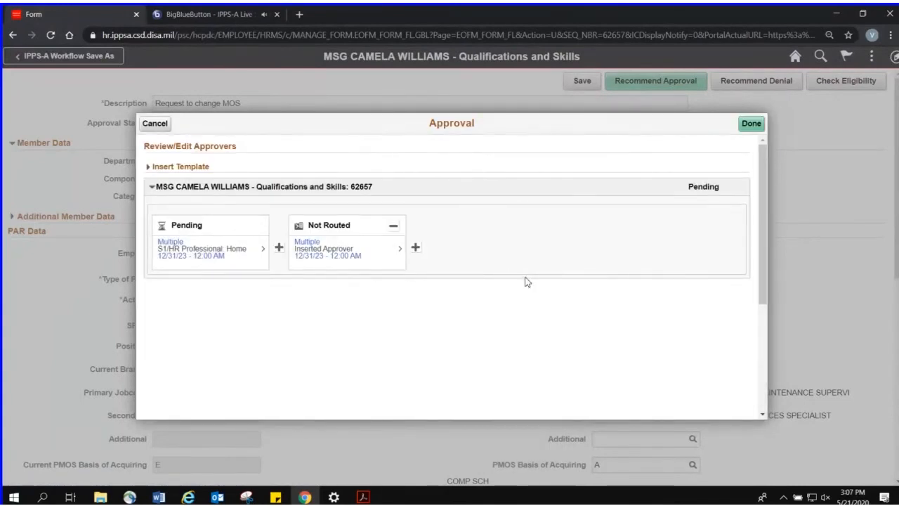
Remove the inserted user-list approver from the approval chain
{"action": "left_click", "coordinate": [393, 232]}
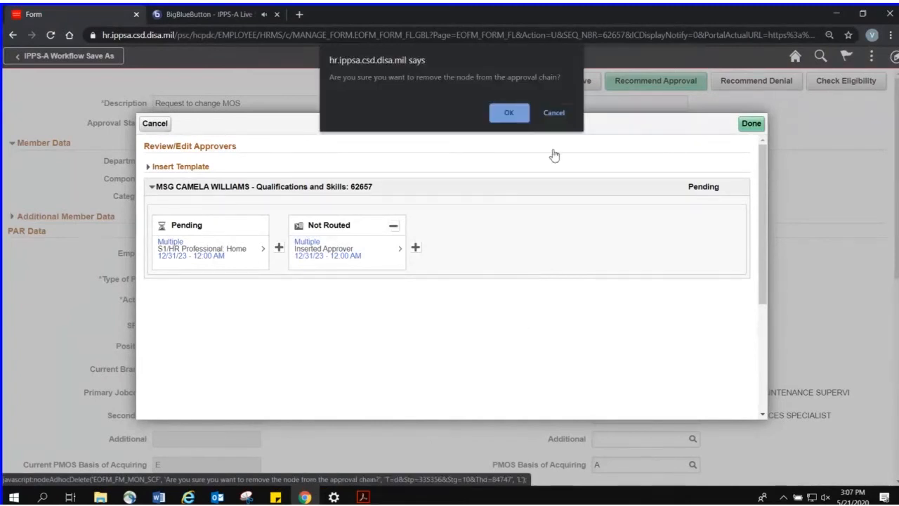
{"action": "left_click", "coordinate": [509, 113]}
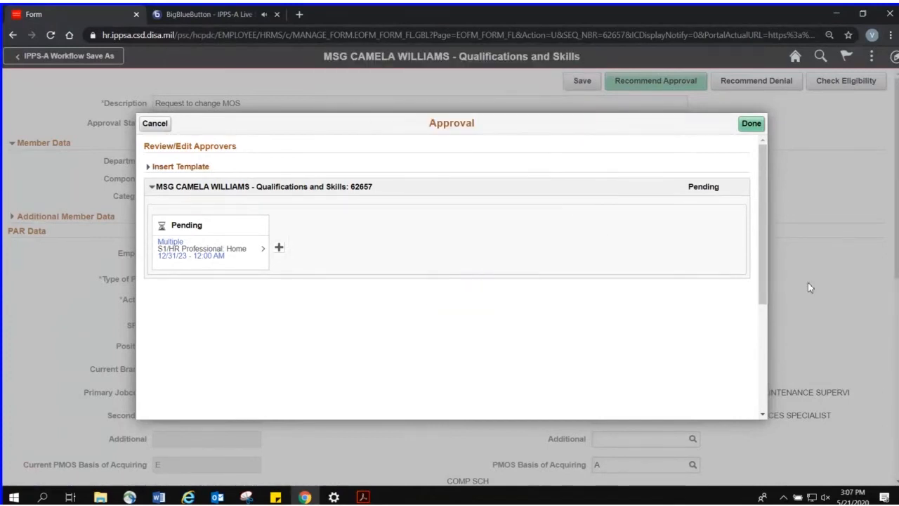
{"action": "scroll", "coordinate": [687, 272], "scroll_direction": "down", "scroll_amount": 2}
{"action": "scroll", "coordinate": [688, 273], "scroll_direction": "up", "scroll_amount": 2}
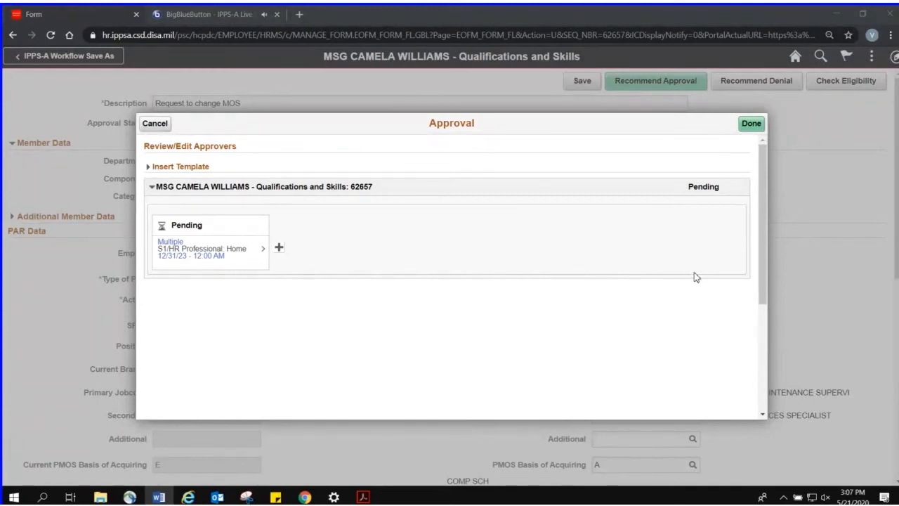
Insert the Enlisted Actions template into the request's approval chain, leaving New Parallel Path set to No
{"action": "left_click", "coordinate": [527, 169]}
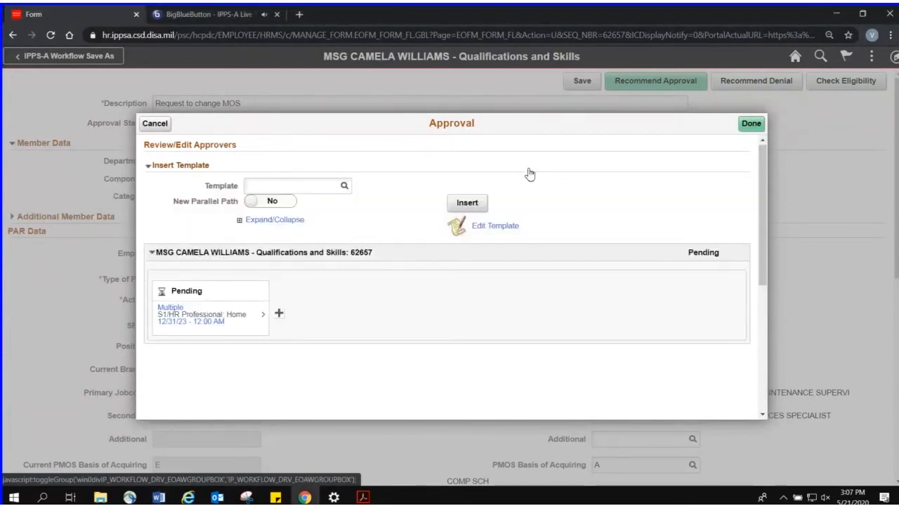
{"action": "left_click", "coordinate": [344, 188]}
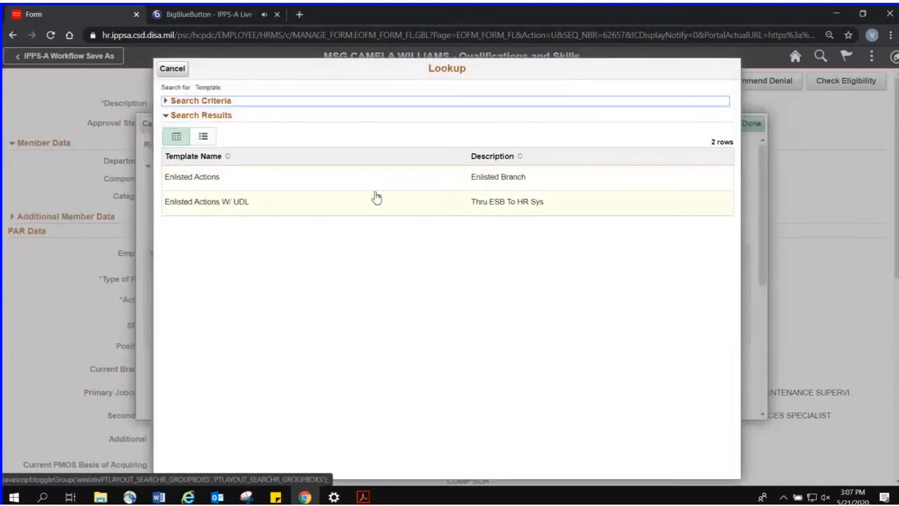
{"action": "left_click", "coordinate": [411, 182]}
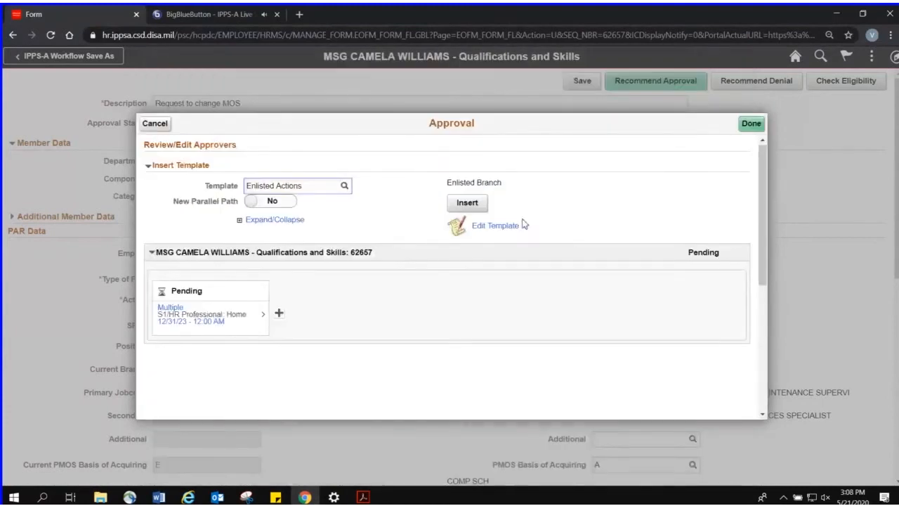
{"action": "left_click", "coordinate": [468, 208]}
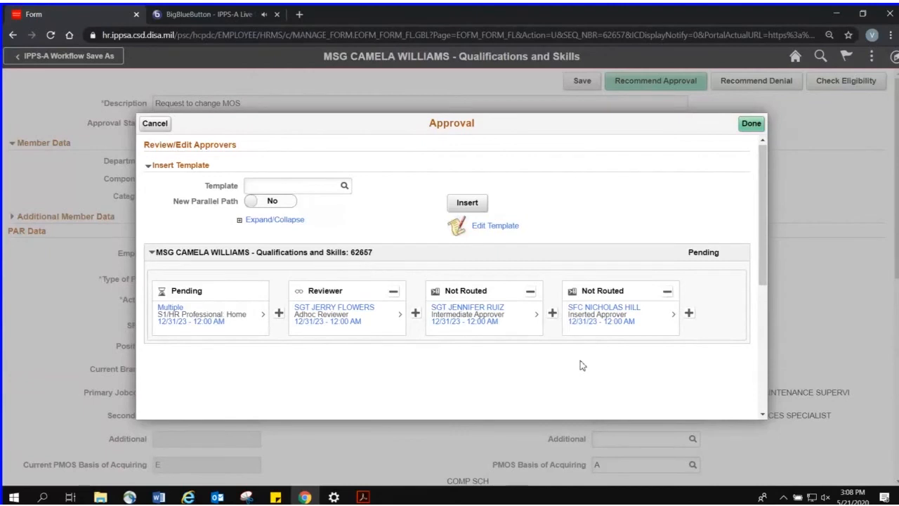
Open the template editing page from the request's approval window and return to the request form
{"action": "left_click", "coordinate": [503, 232]}
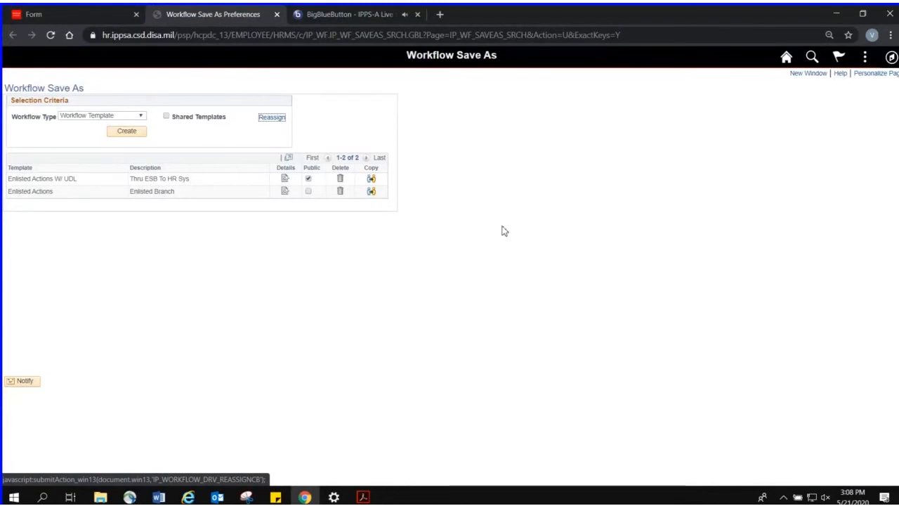
{"action": "left_click", "coordinate": [122, 21]}
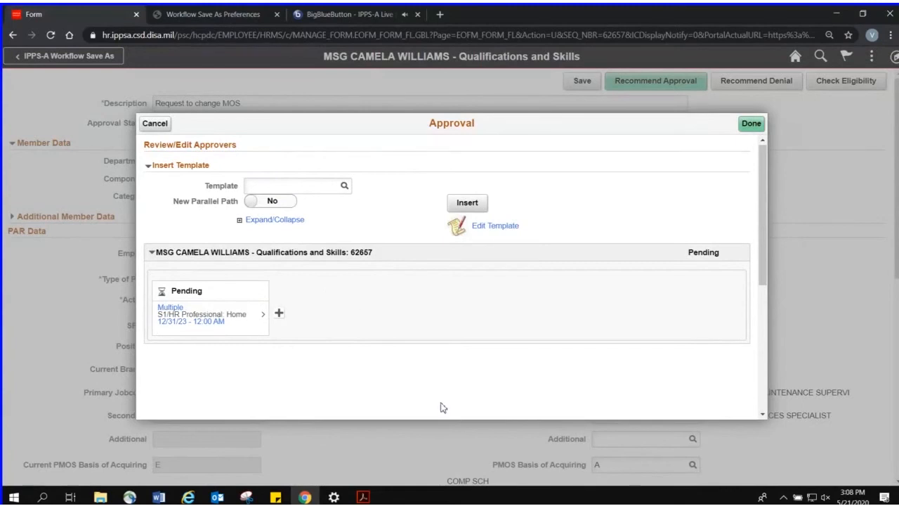
{"action": "key", "text": "alt+Tab"}
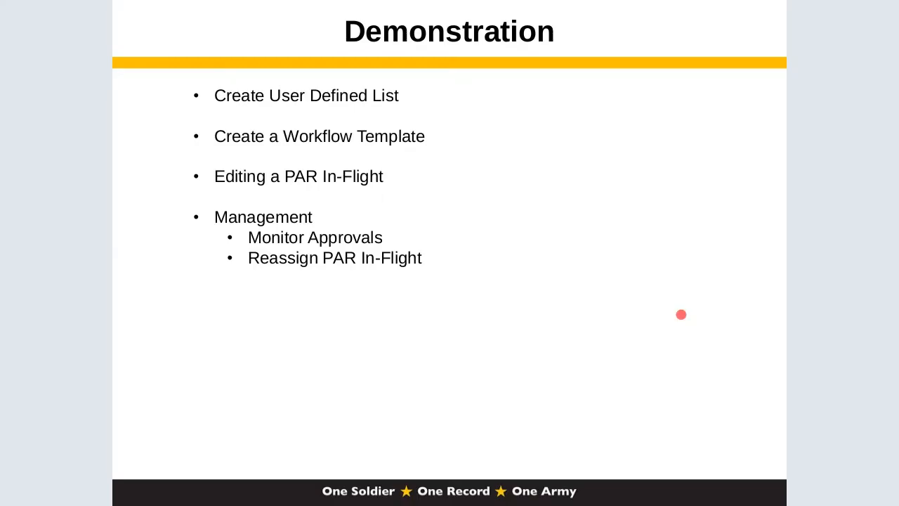
{"action": "key", "text": "Right"}
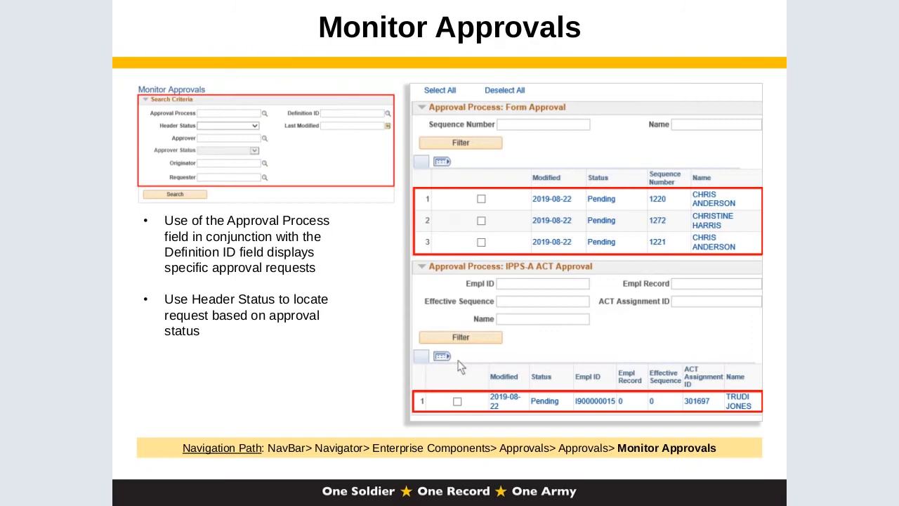